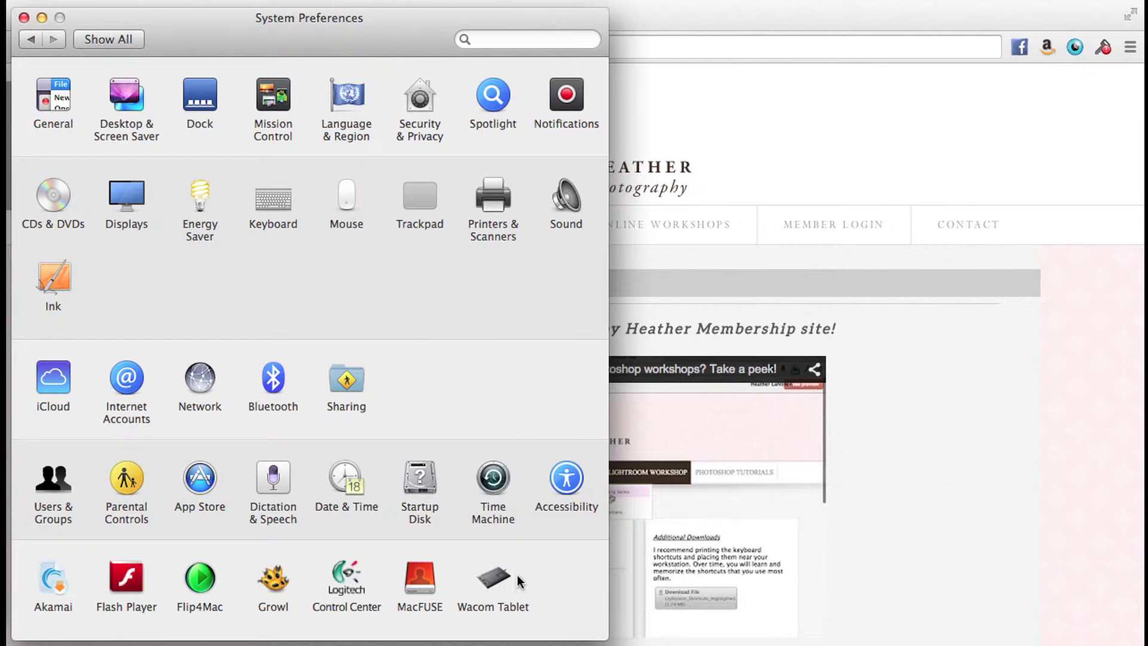
pyautogui.click(487, 583)
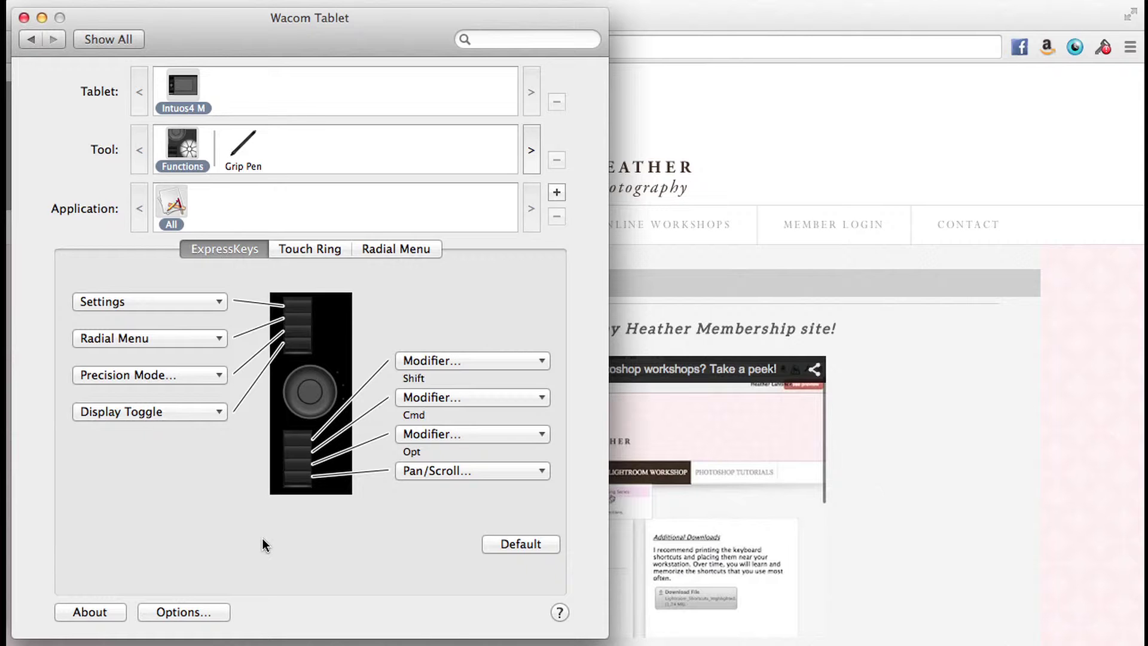
pyautogui.click(178, 612)
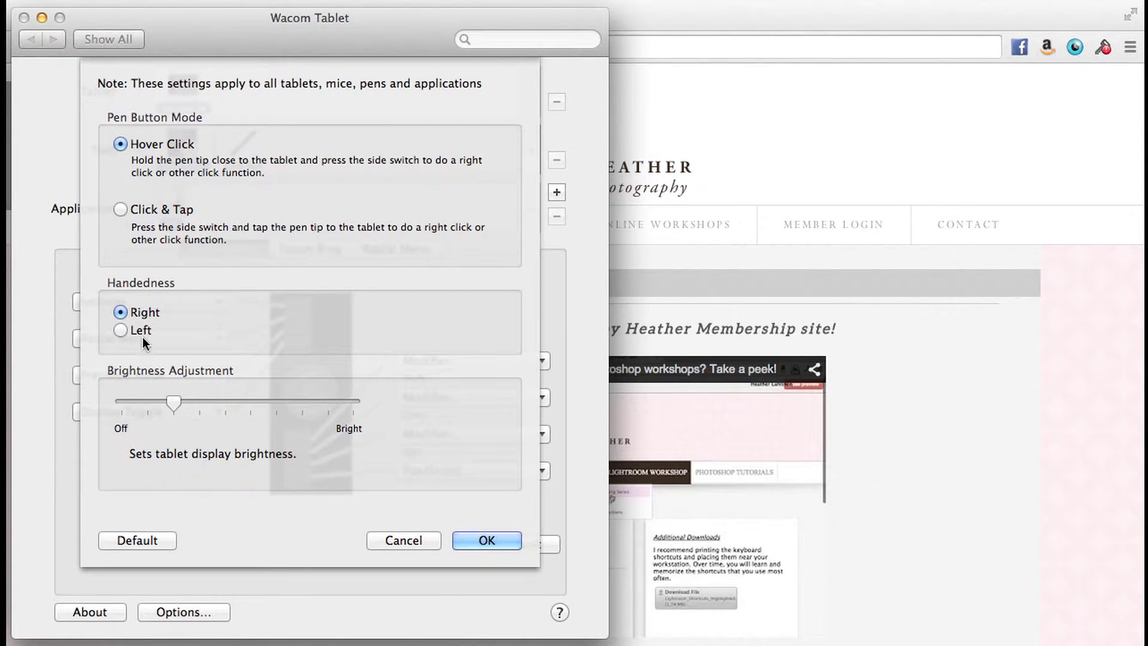
pyautogui.click(389, 542)
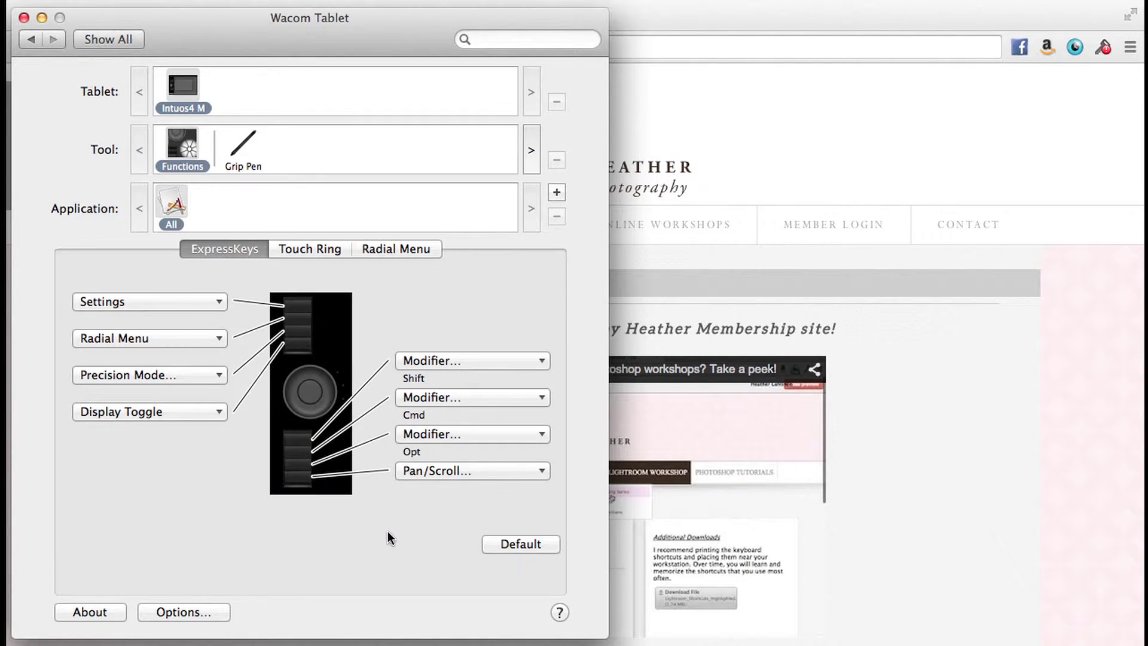
# Select the Grip Pen and review its Mapping orientation, leaving it at ExpressKeys Left
pyautogui.click(242, 144)
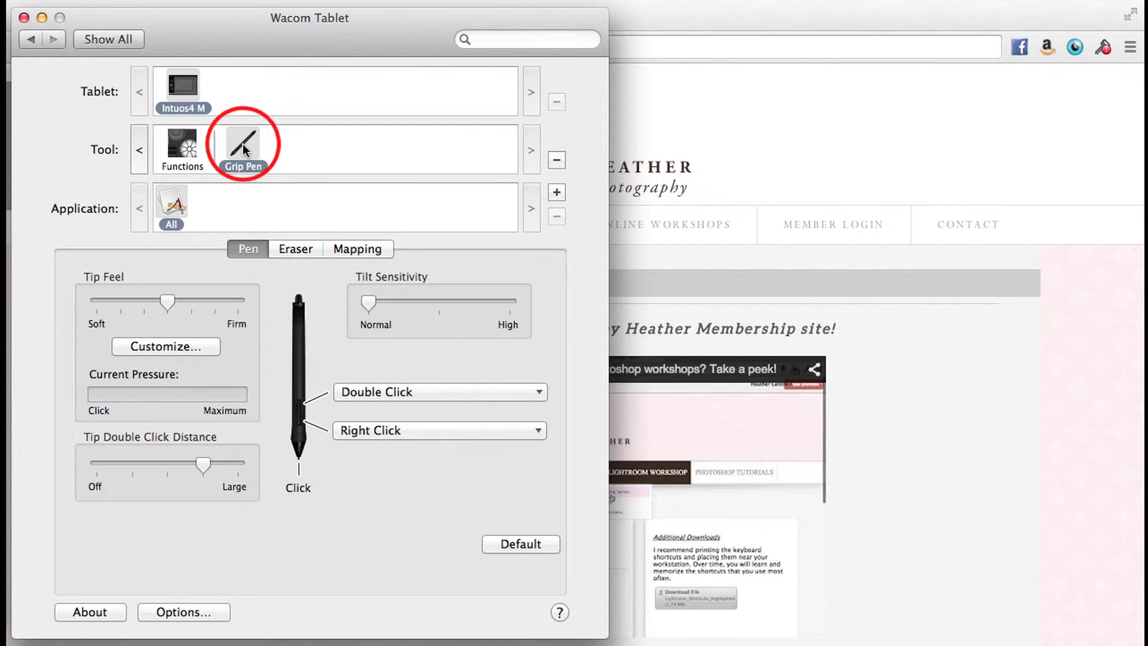
pyautogui.click(356, 249)
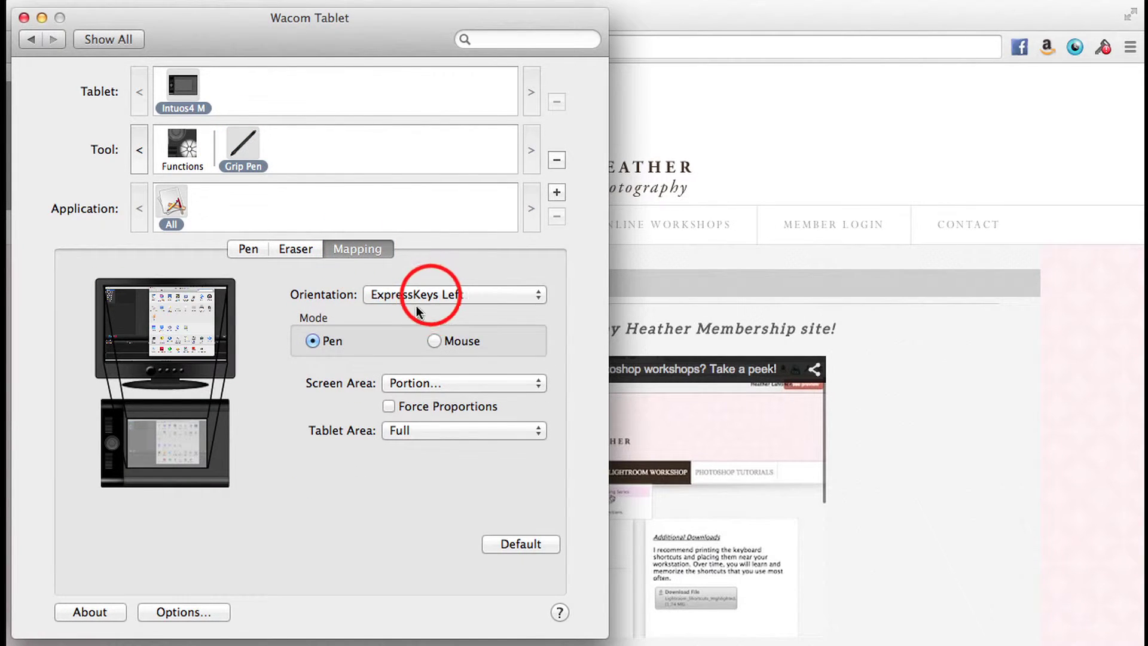
pyautogui.click(436, 294)
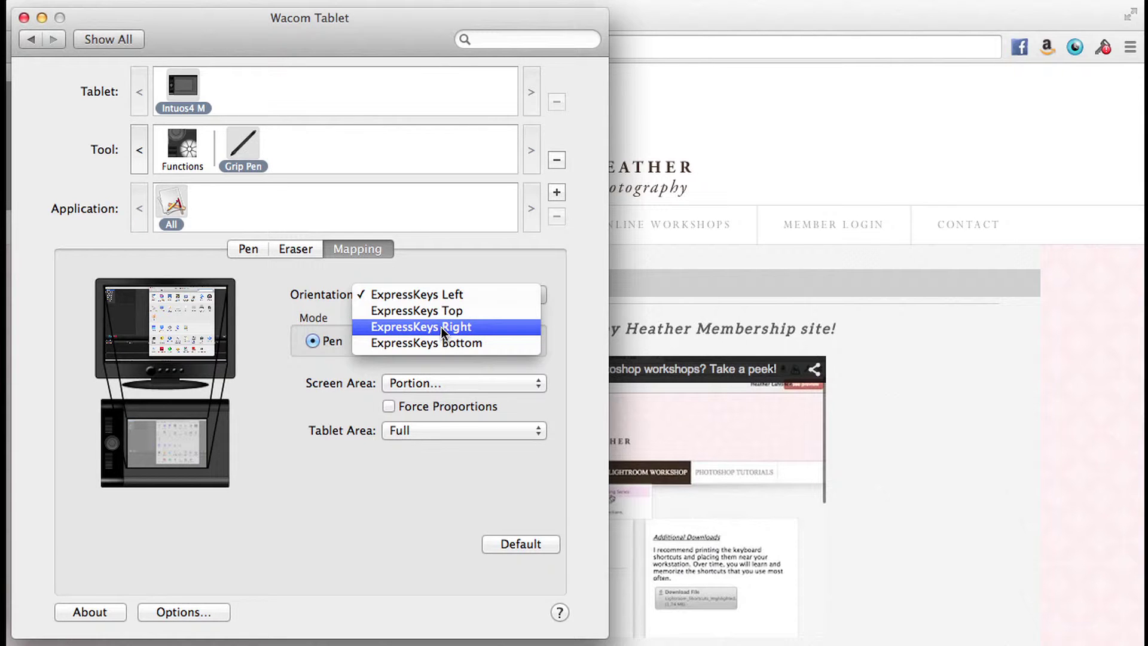
pyautogui.click(466, 266)
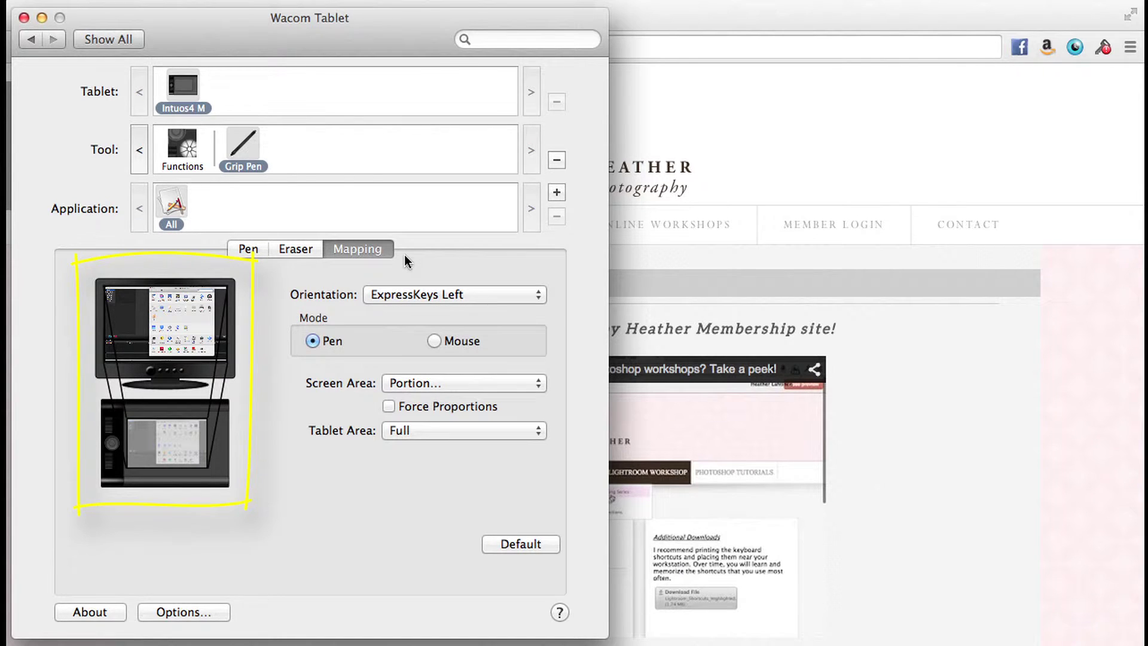
# Preview the Portion screen-area option, cancel it, and show the pen's Eraser settings
pyautogui.click(442, 383)
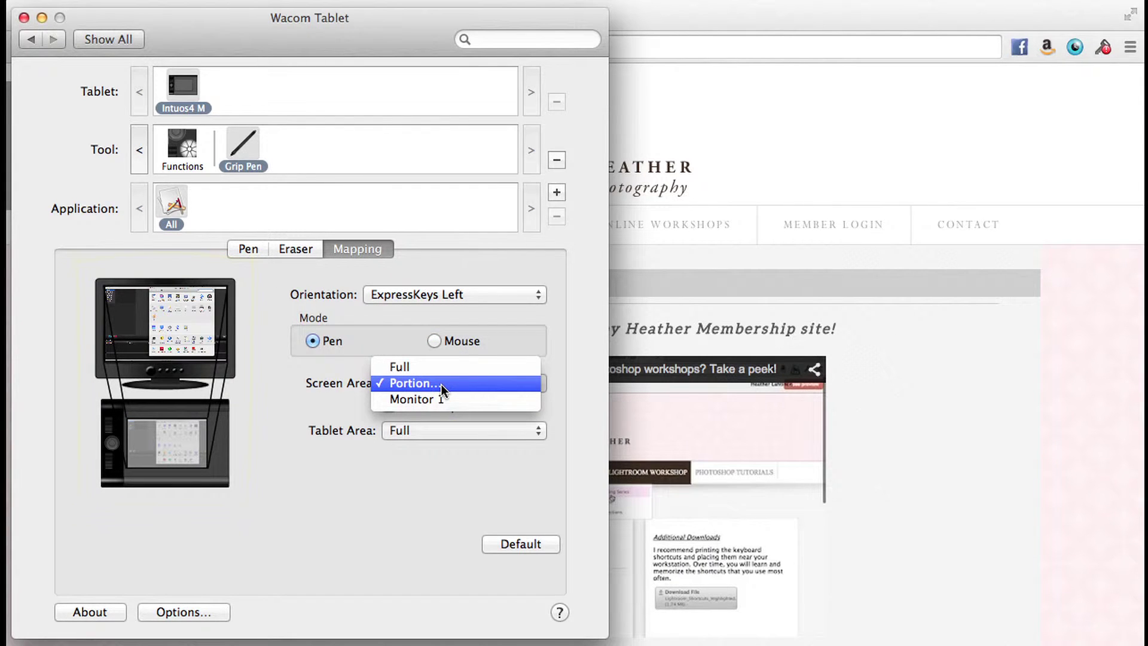
pyautogui.moveTo(438, 397); pyautogui.dragTo(444, 388)
pyautogui.click(443, 387)
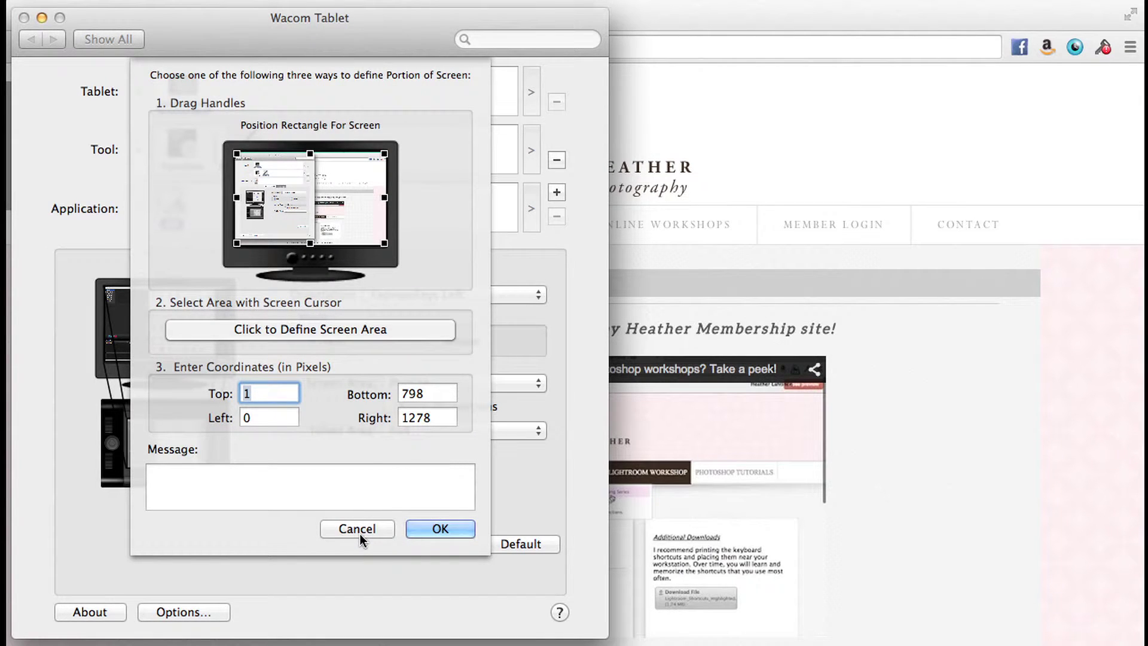
pyautogui.click(361, 532)
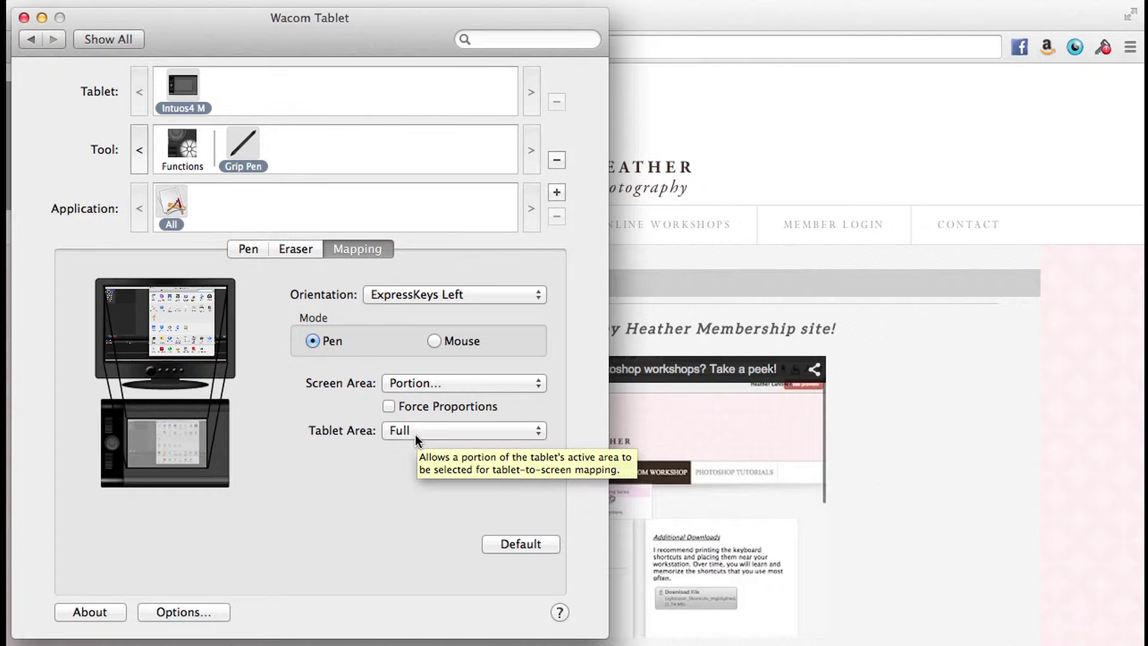
pyautogui.click(295, 249)
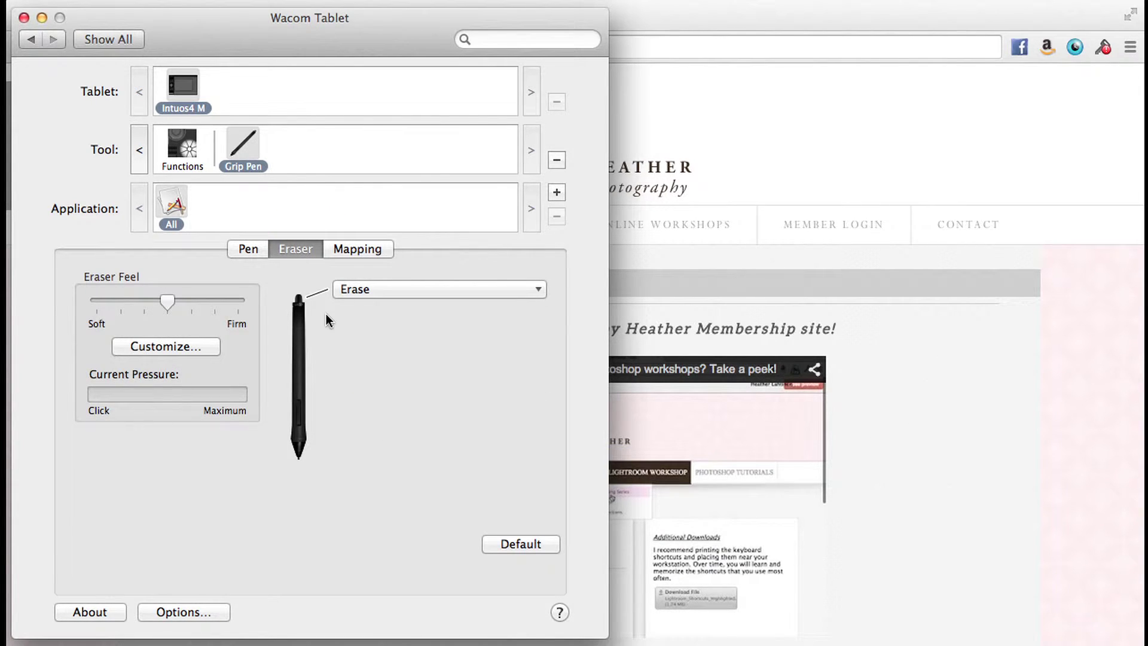
# Leave the eraser set to Erase and return to the Grip Pen's tip settings
pyautogui.click(358, 289)
pyautogui.moveTo(408, 309)
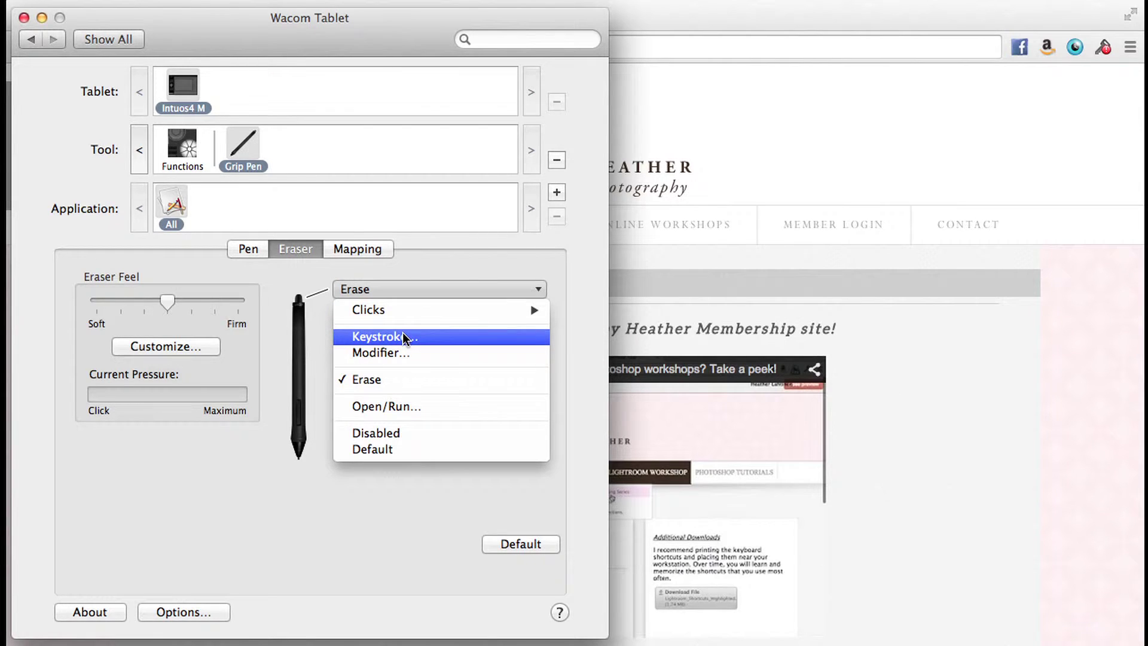
pyautogui.click(292, 280)
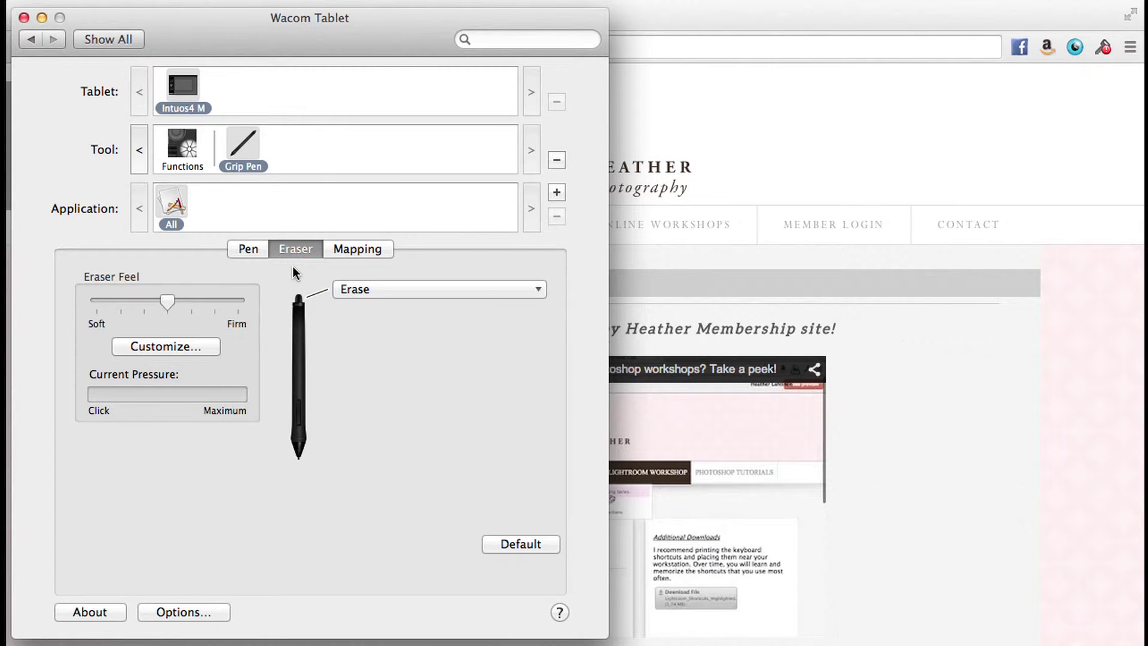
pyautogui.click(247, 246)
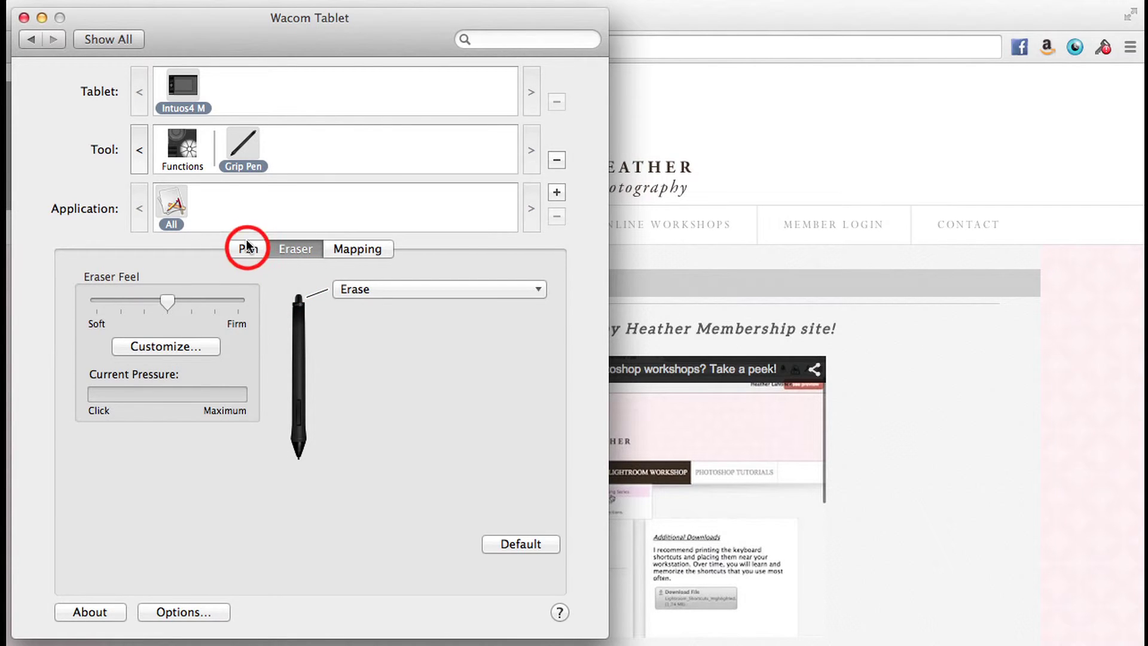
# Tap the pen repeatedly to check the Current Pressure bar responds
pyautogui.click(263, 297)
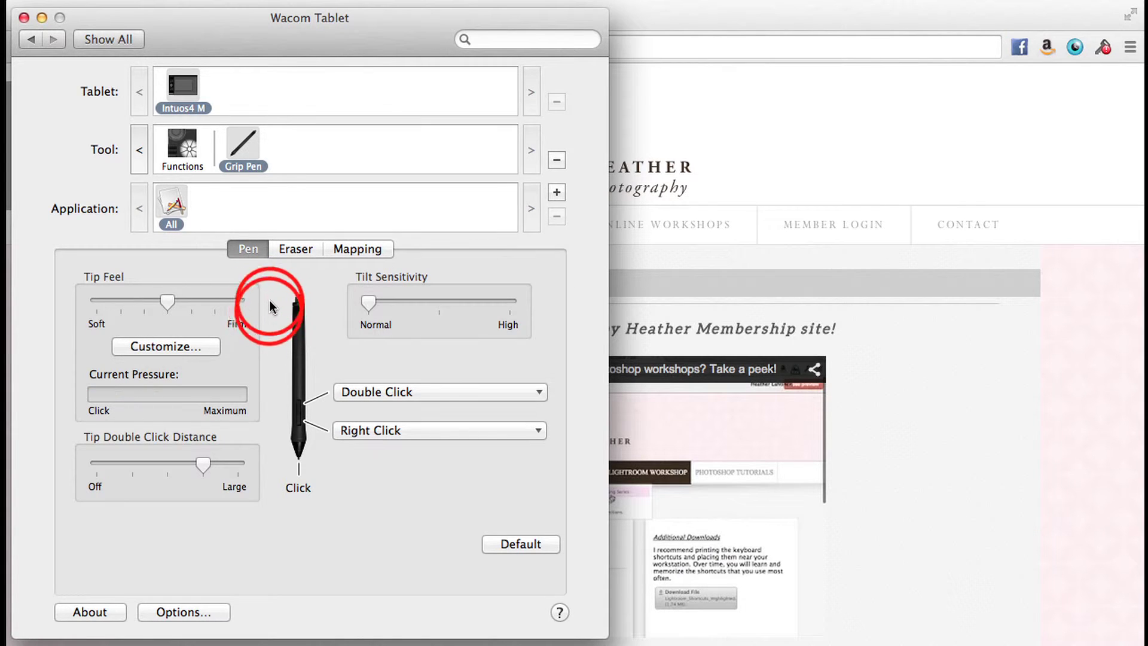
pyautogui.click(272, 315)
pyautogui.click(275, 317)
pyautogui.click(277, 317)
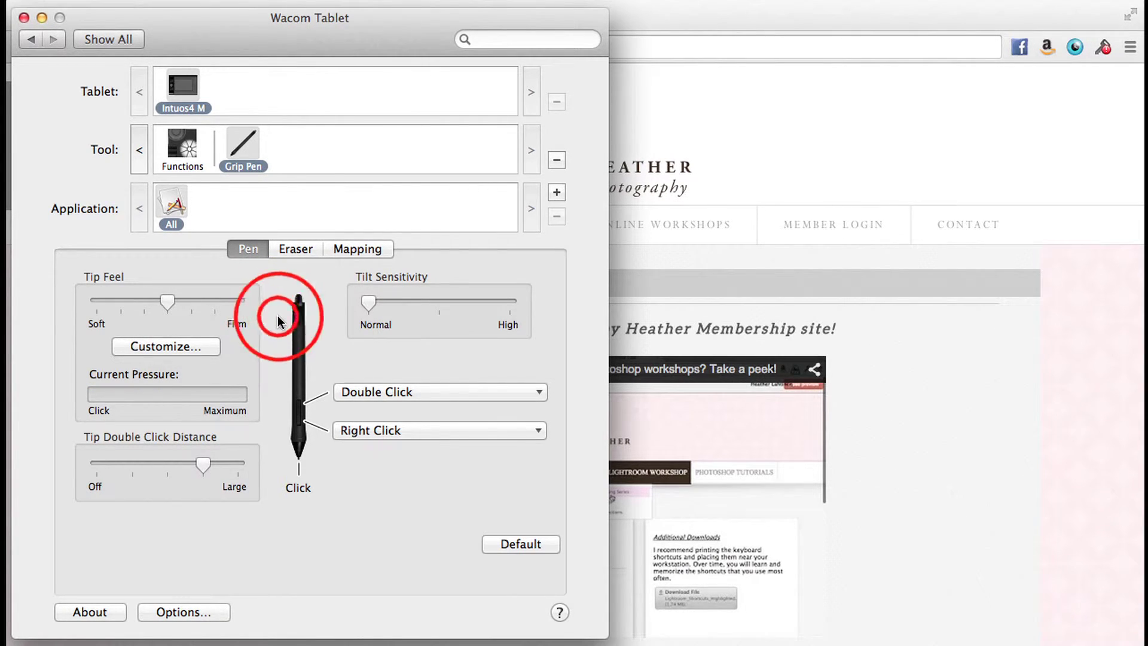
pyautogui.click(279, 320)
pyautogui.click(279, 317)
pyautogui.click(279, 317)
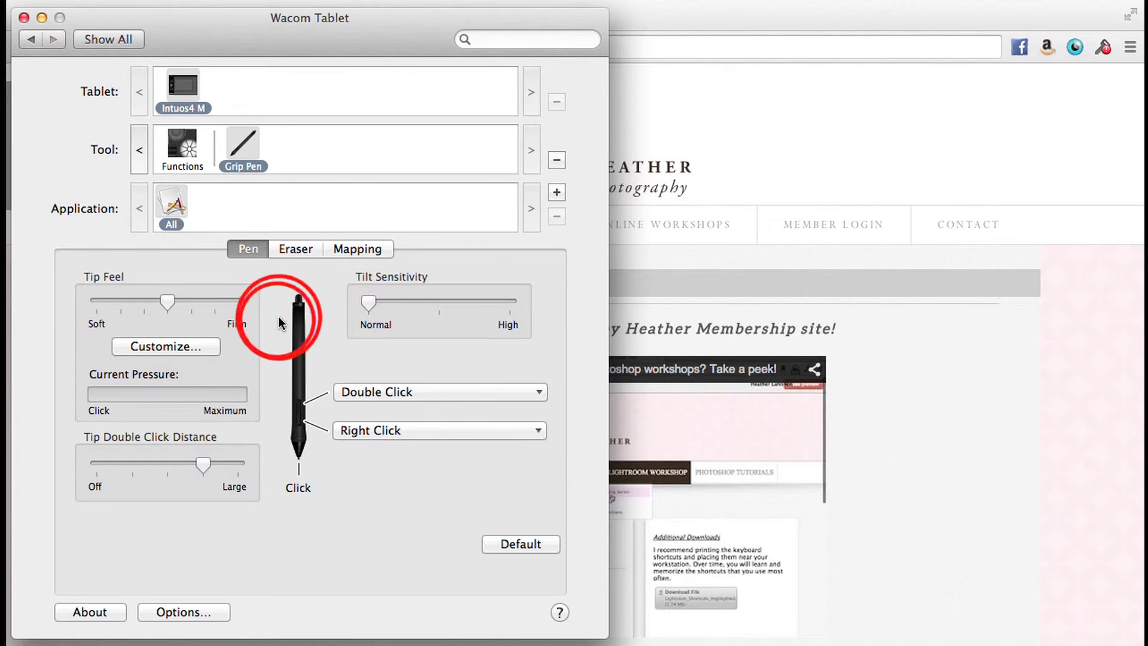
pyautogui.click(278, 318)
pyautogui.click(279, 322)
pyautogui.click(278, 323)
pyautogui.click(278, 324)
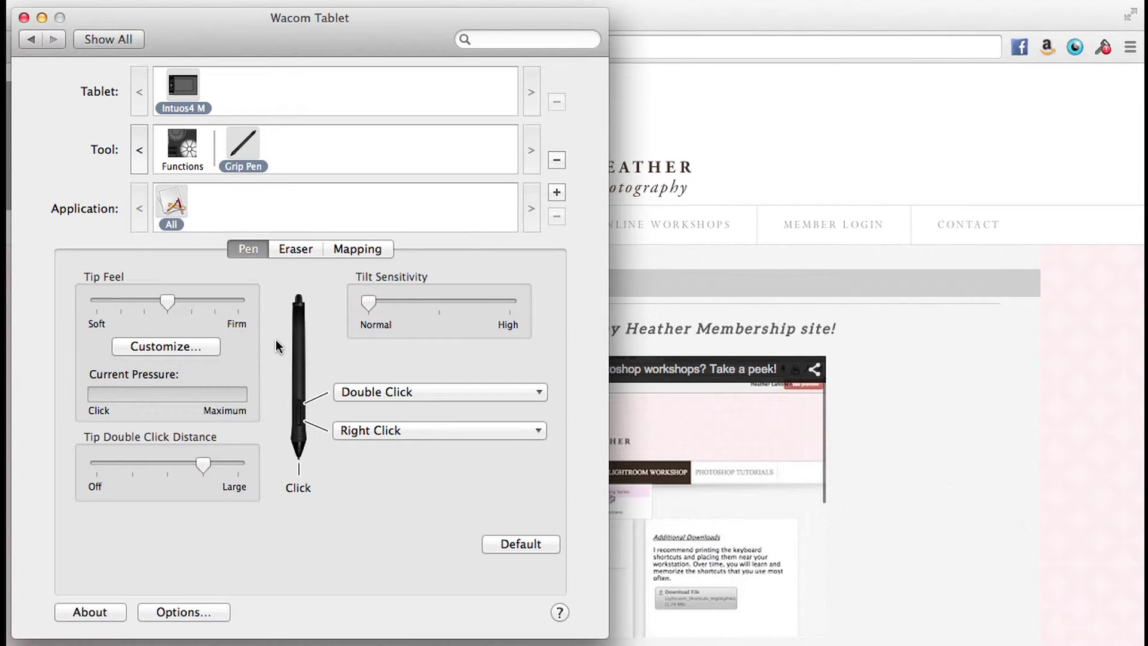
pyautogui.click(275, 350)
pyautogui.click(275, 352)
# In Functions, dismiss the overview, keep the Shift ExpressKey as Modifier, and show Touch Ring settings
pyautogui.click(182, 148)
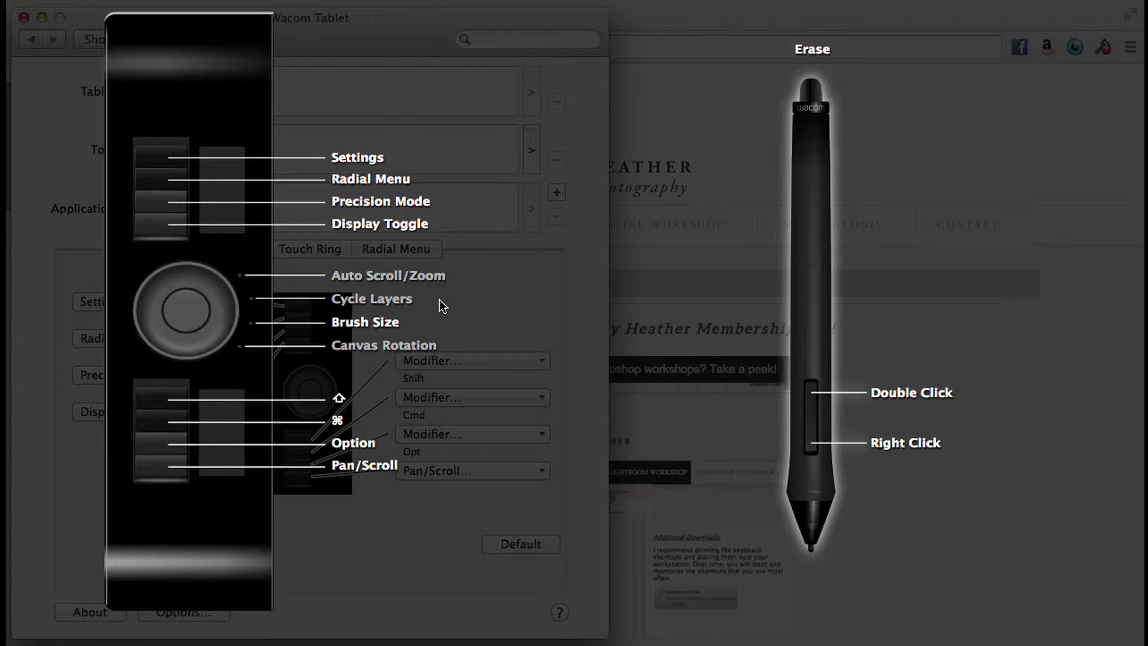
pyautogui.click(496, 299)
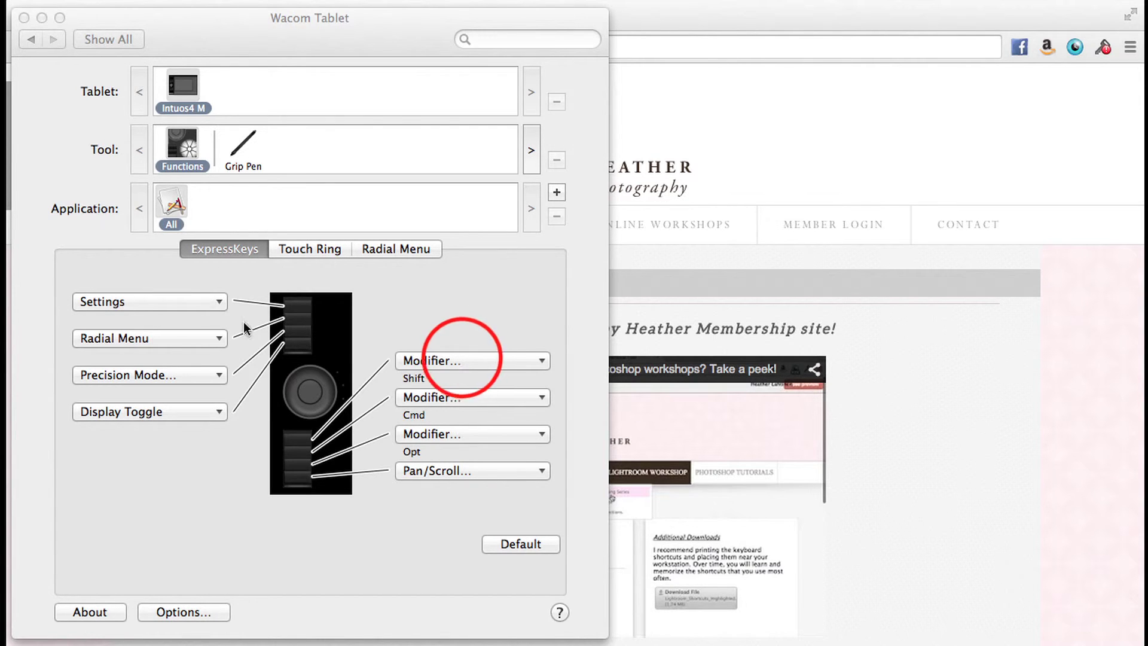
pyautogui.click(463, 360)
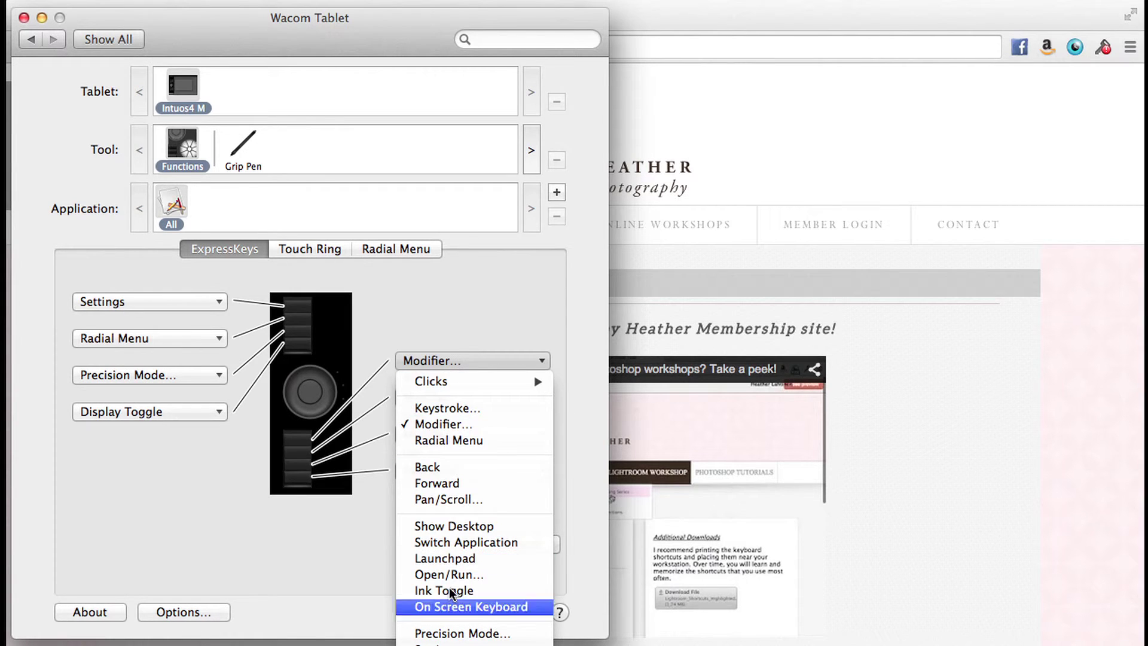
pyautogui.scroll(-2, 453, 616)
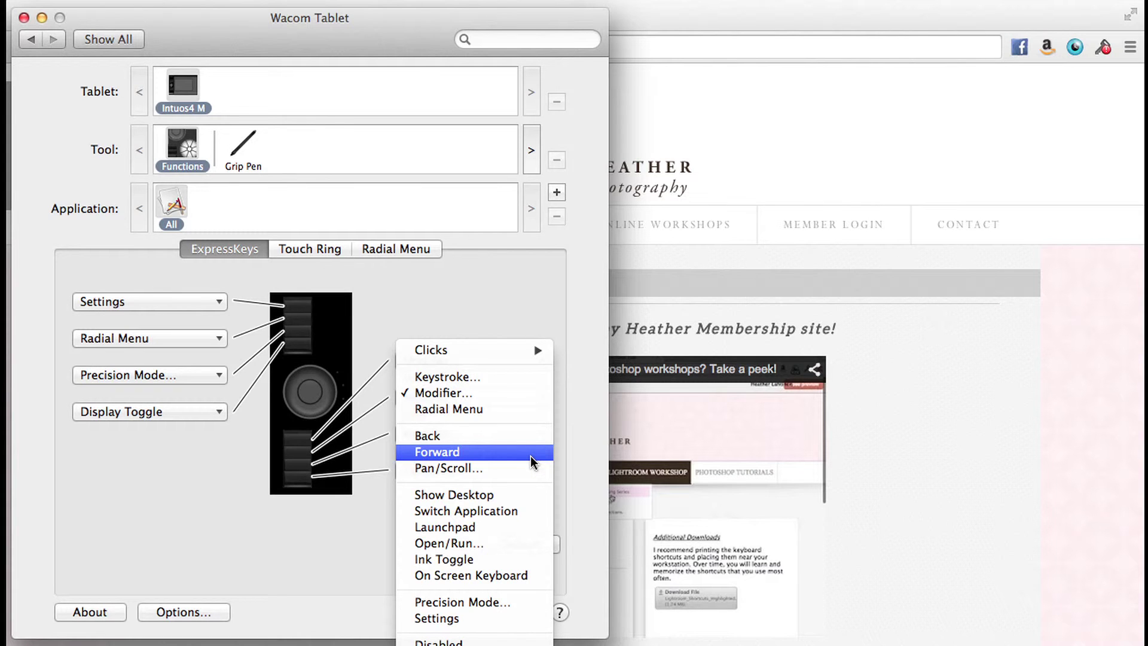
pyautogui.click(475, 306)
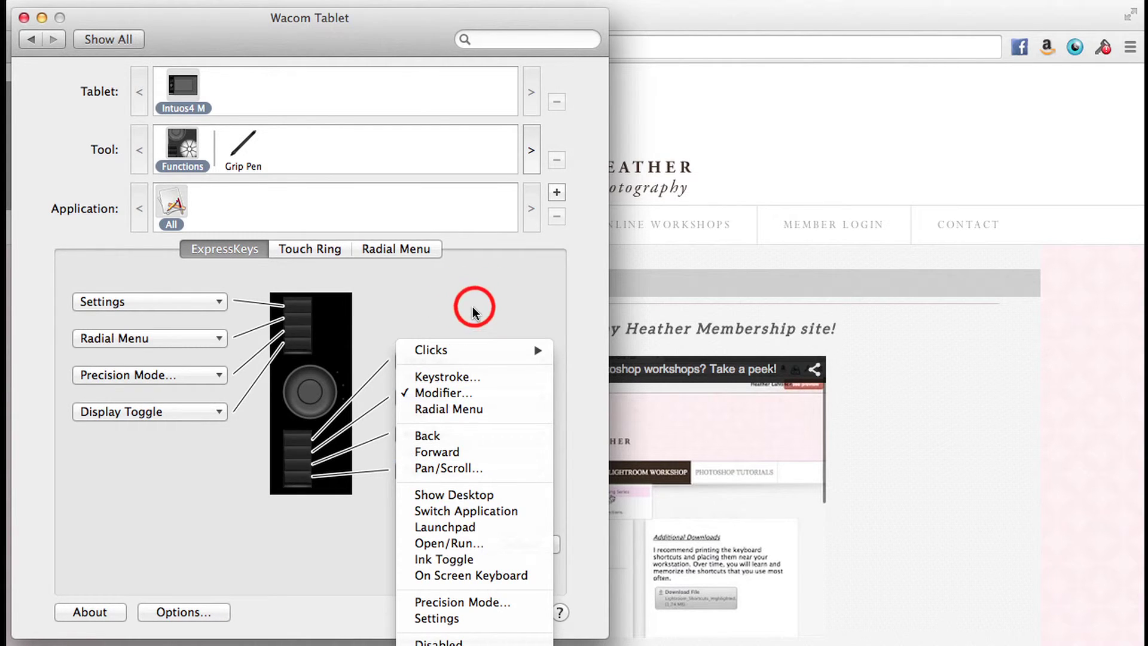
pyautogui.click(330, 251)
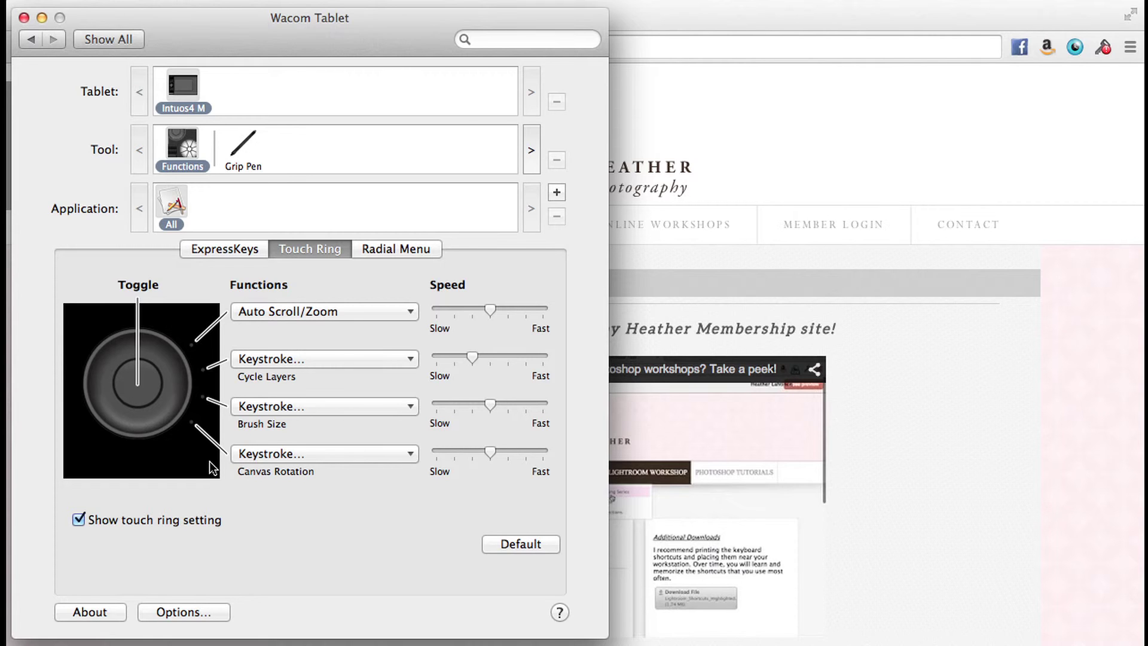
# Preview the Radial Menu setup, then go back to the ExpressKeys assignments
pyautogui.click(398, 249)
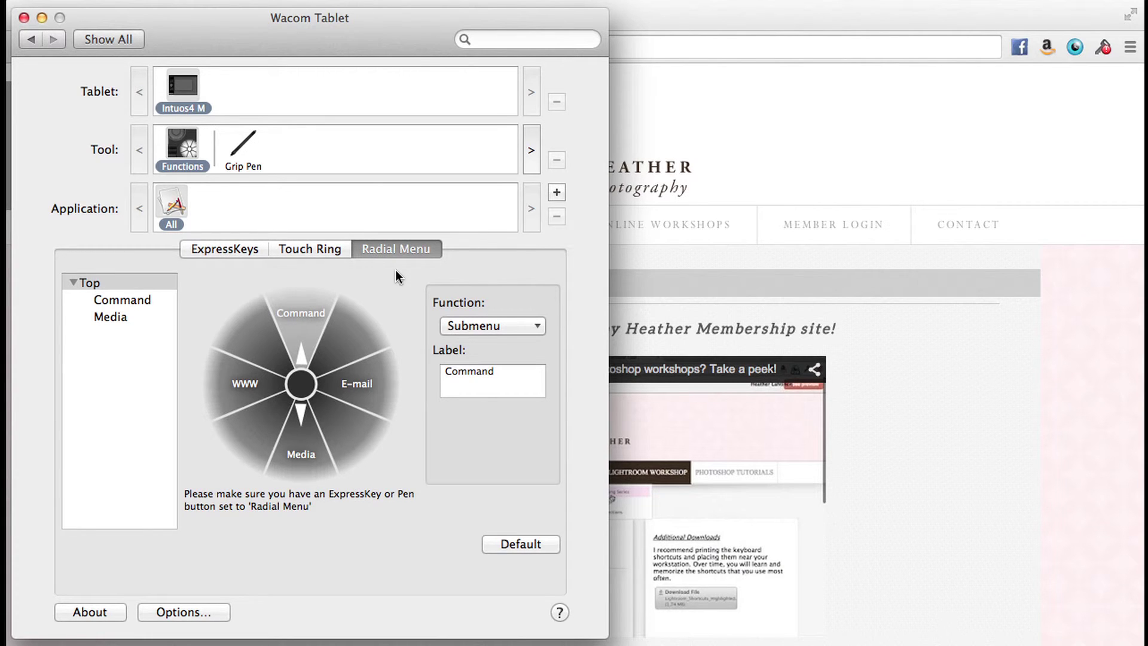
pyautogui.click(231, 248)
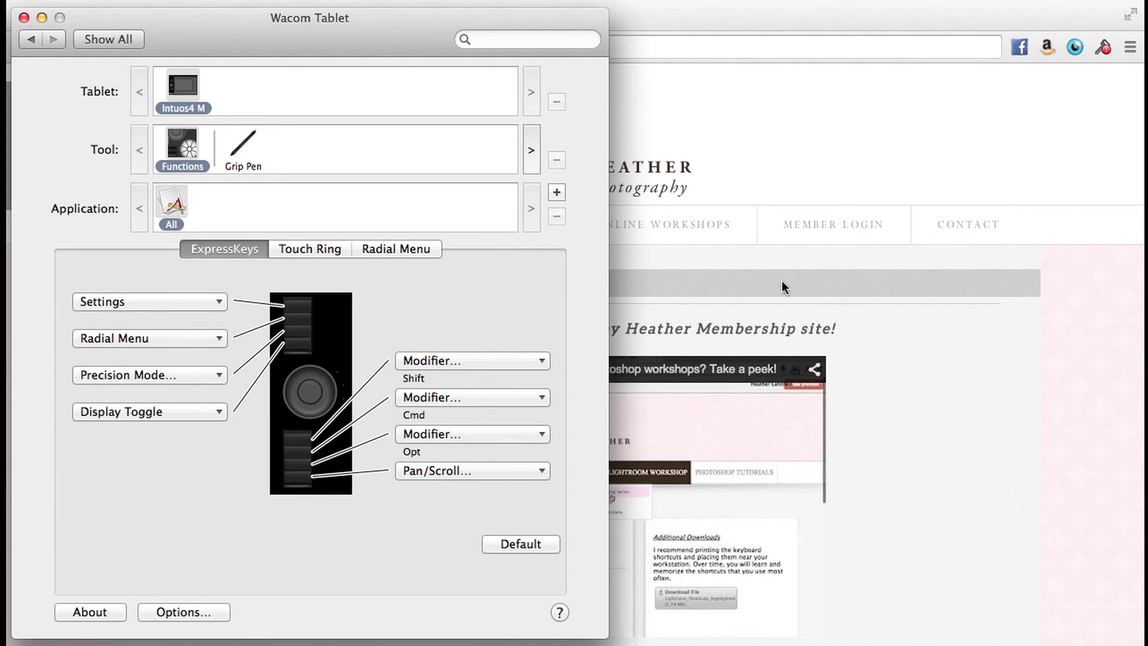
pyautogui.middleClick(826, 270)
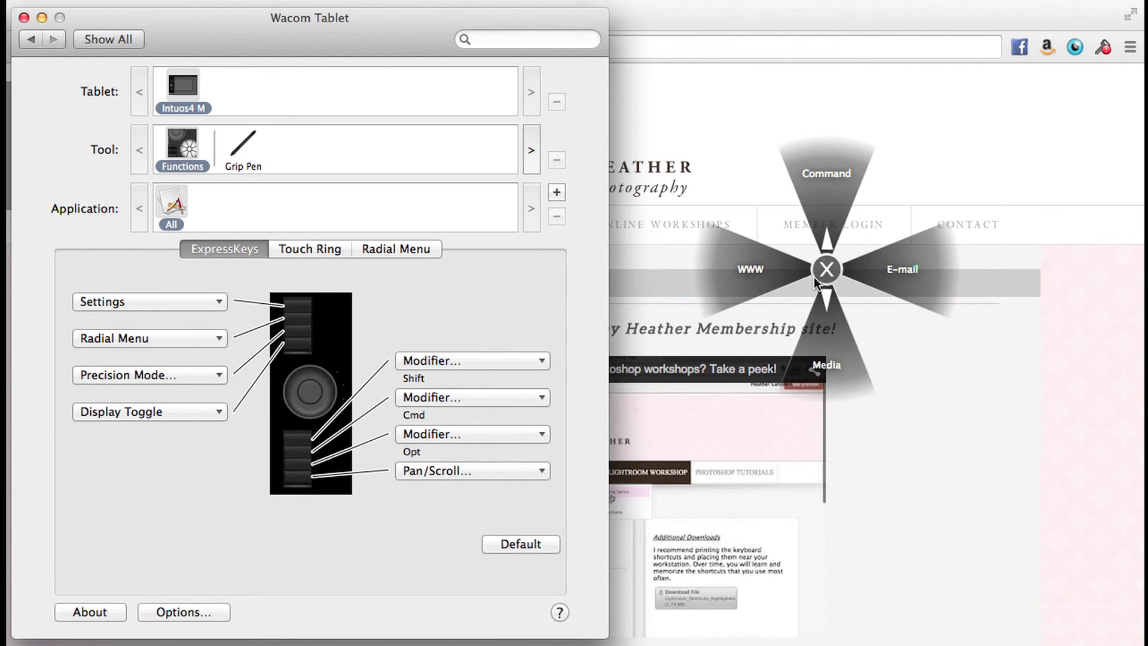
pyautogui.click(826, 171)
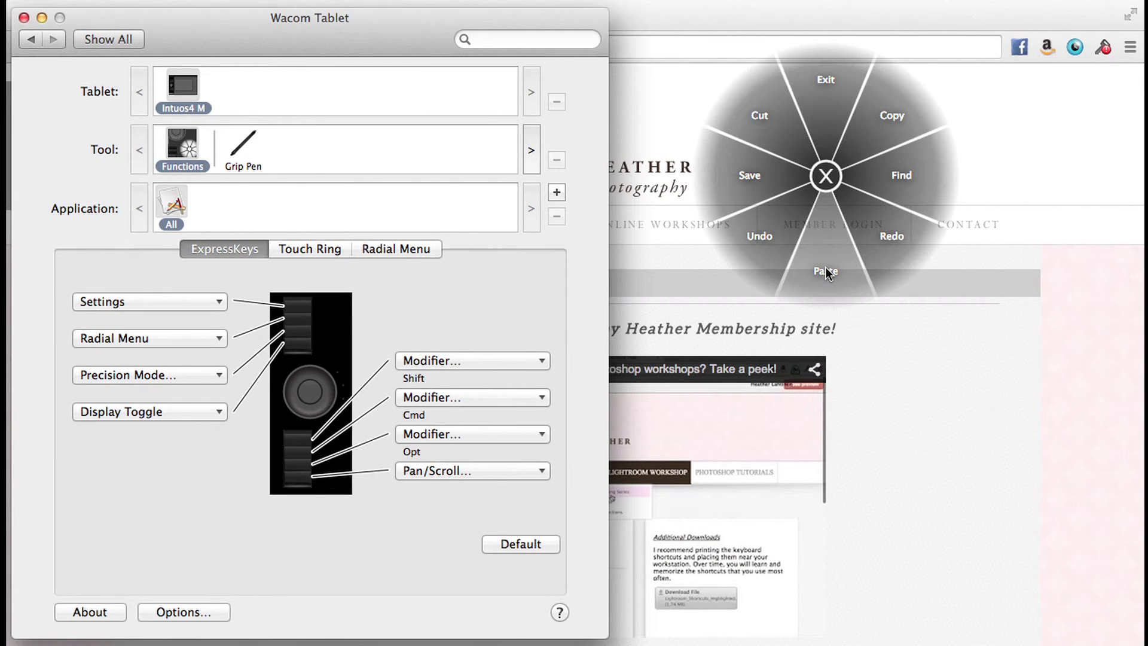
pyautogui.click(827, 178)
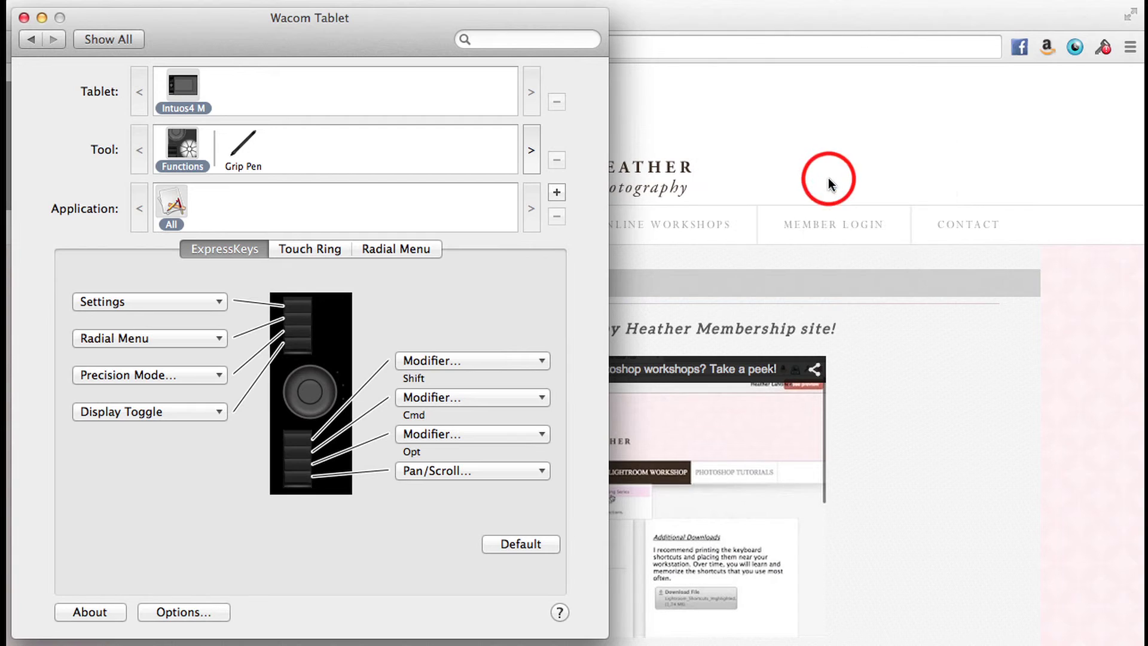
pyautogui.middleClick(805, 288)
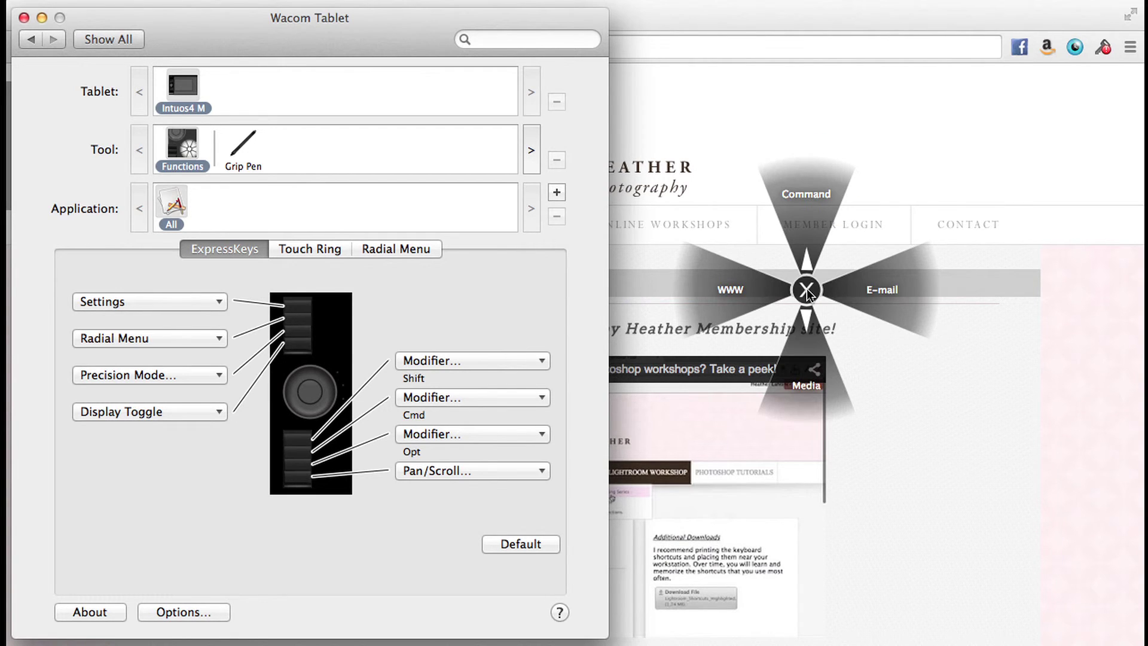
pyautogui.click(721, 294)
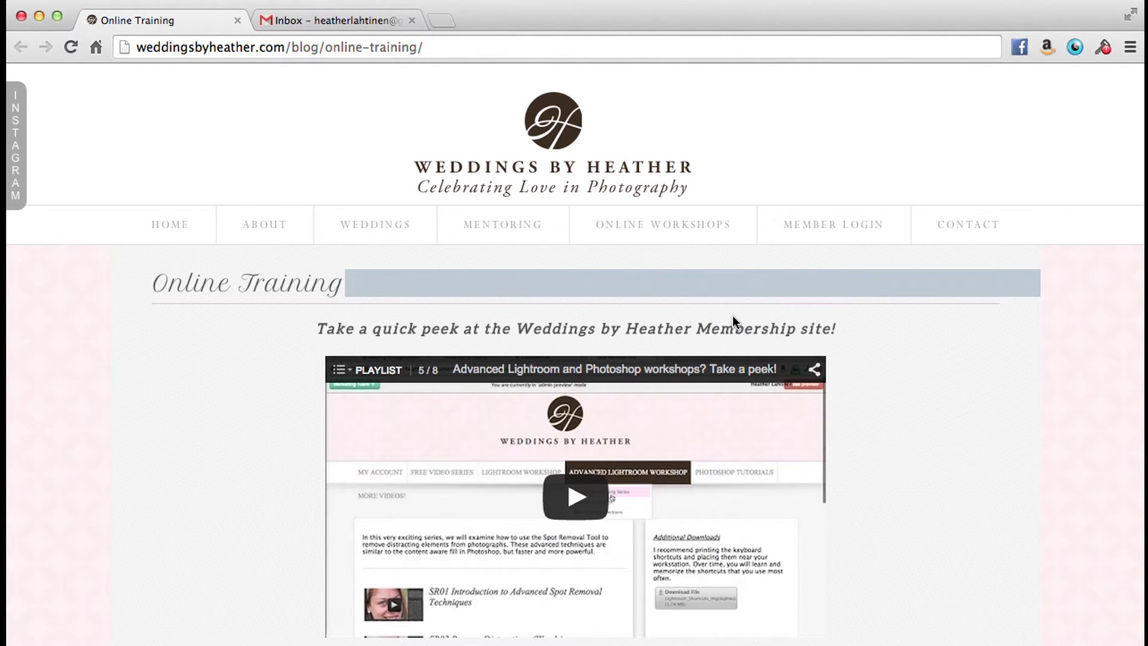
pyautogui.press('super+Tab')
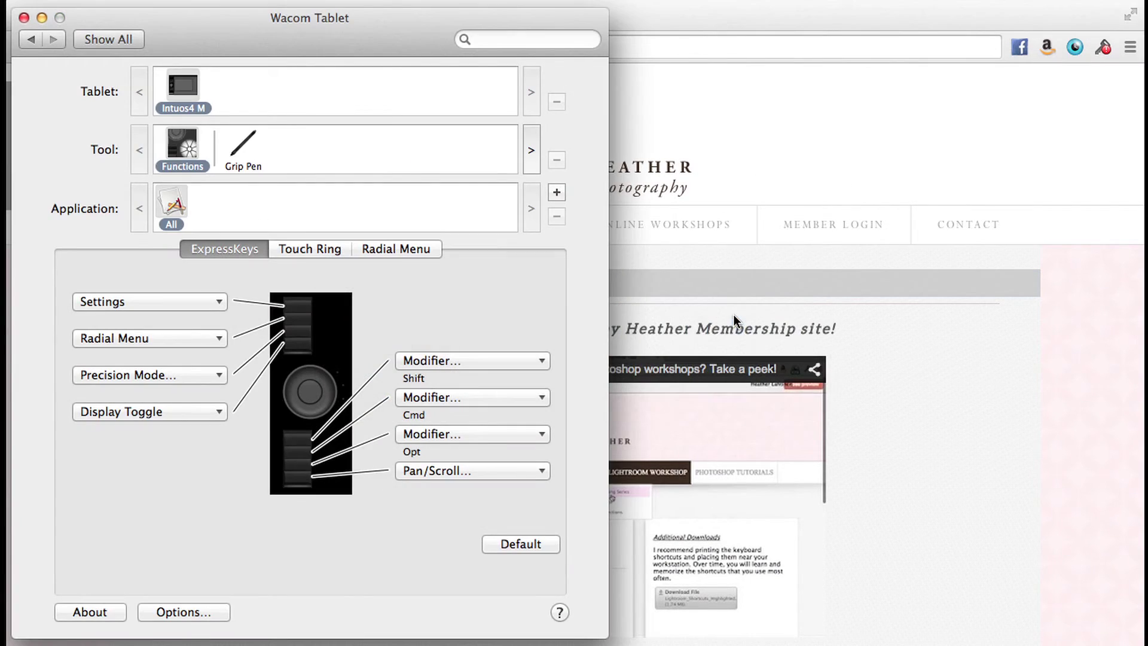
pyautogui.click(730, 412)
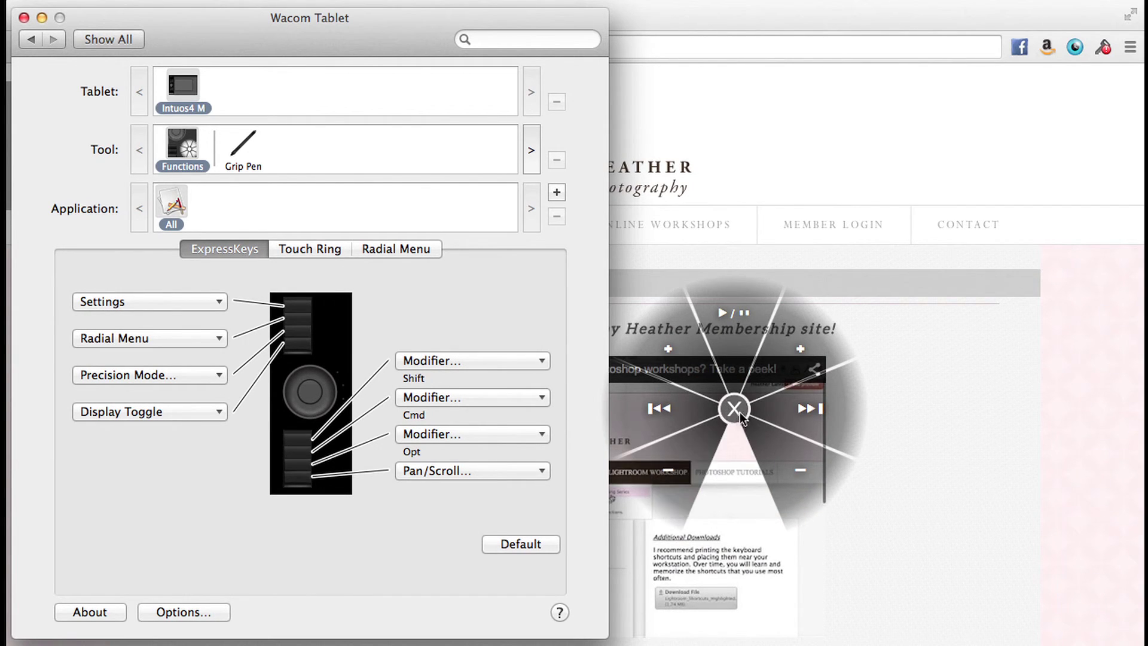
pyautogui.click(737, 409)
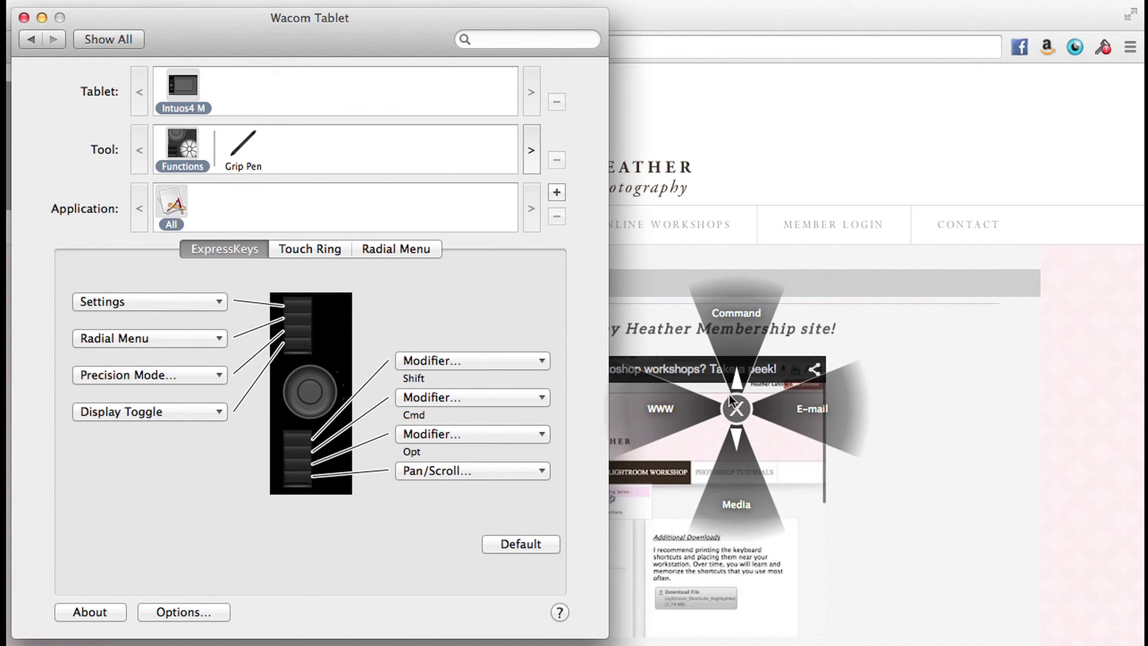
pyautogui.click(734, 409)
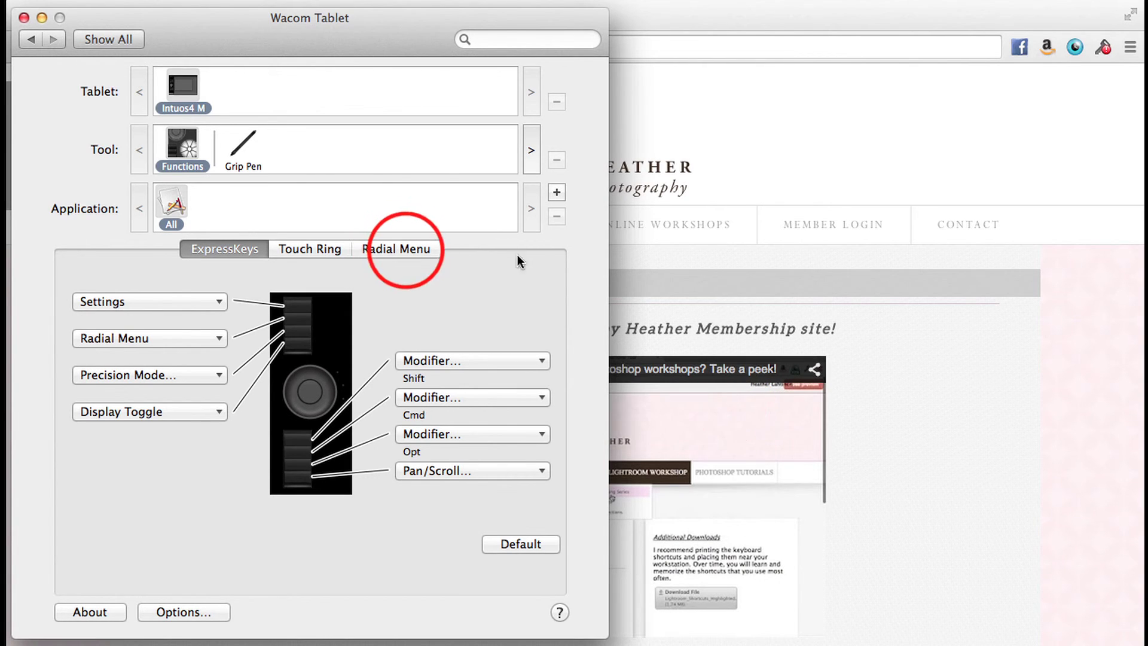
pyautogui.click(404, 250)
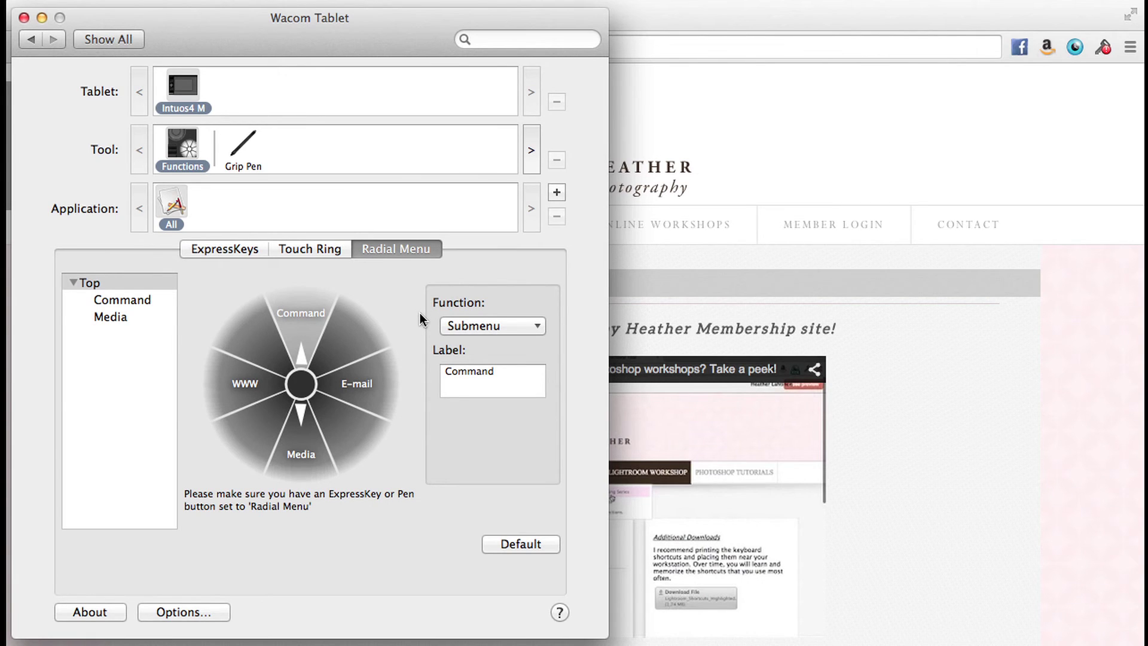
pyautogui.click(136, 299)
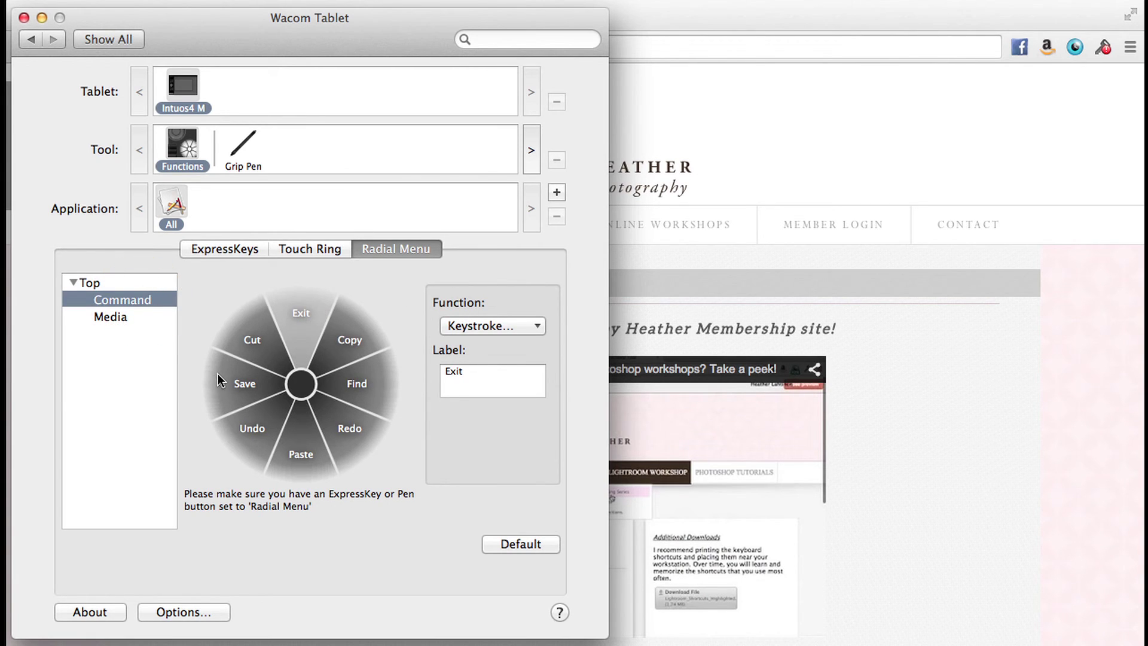
pyautogui.click(496, 328)
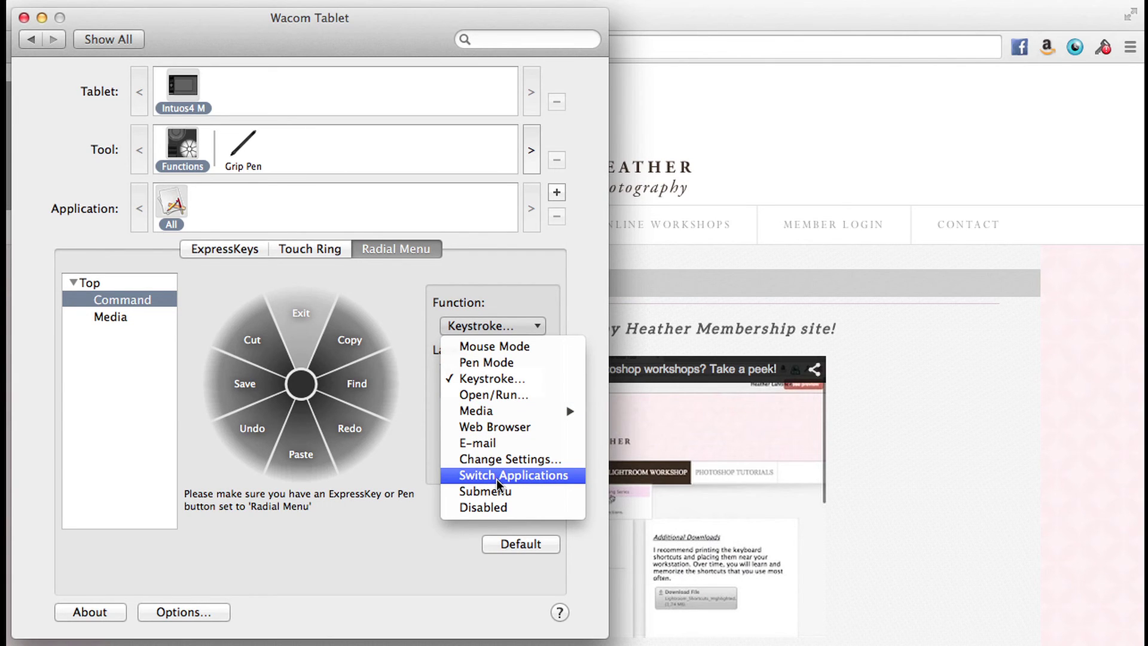
pyautogui.click(407, 293)
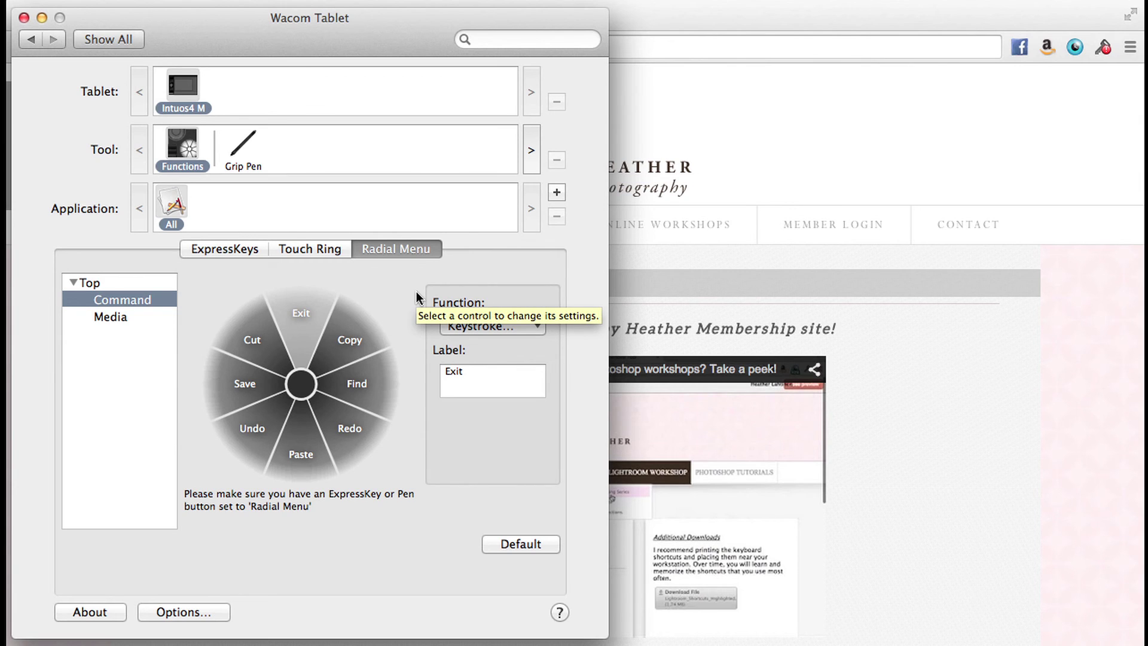
pyautogui.click(254, 249)
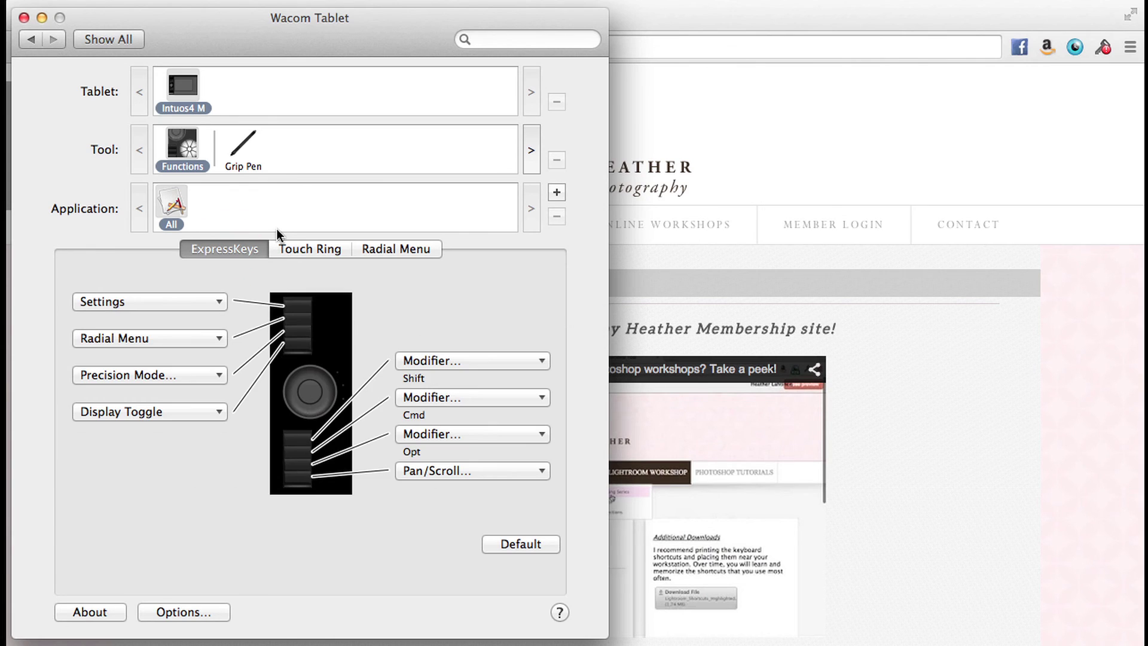